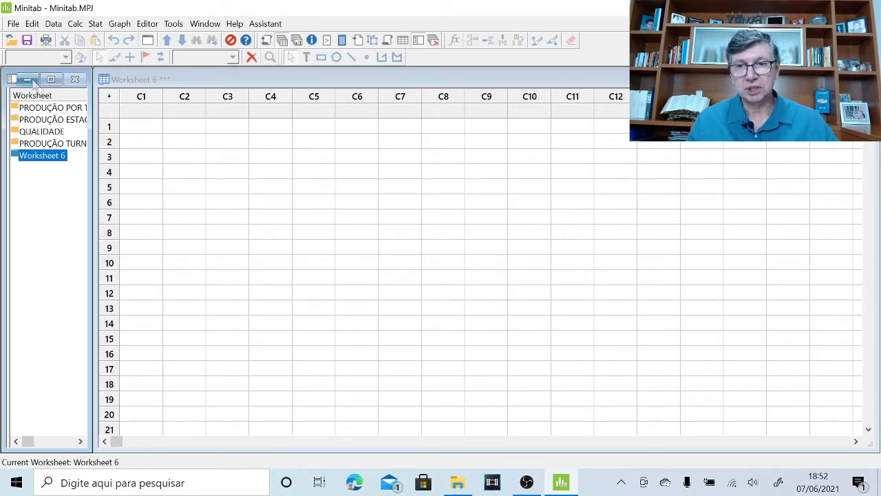
{"action": "left_click", "coordinate": [13, 25]}
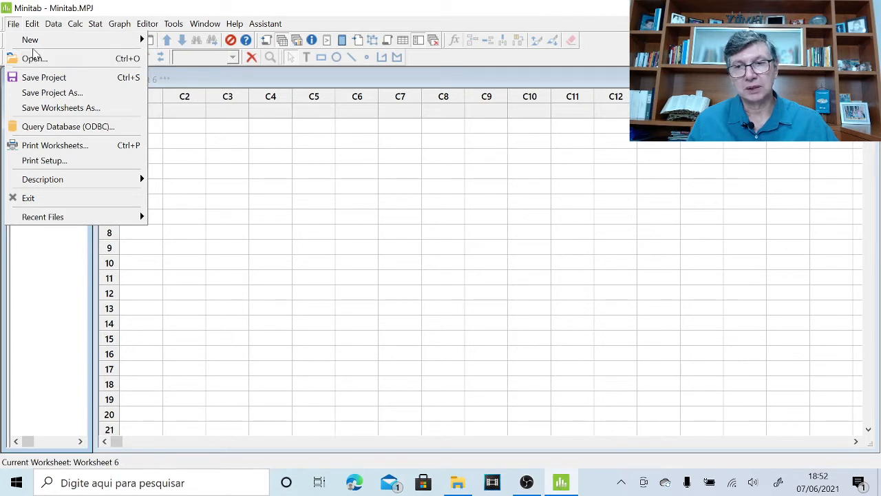
{"action": "mouse_move", "coordinate": [37, 46]}
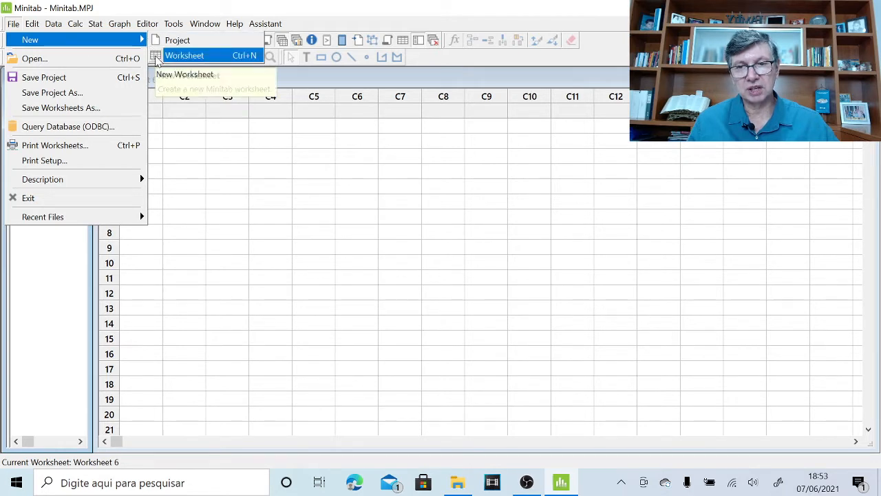
{"action": "left_click", "coordinate": [322, 213]}
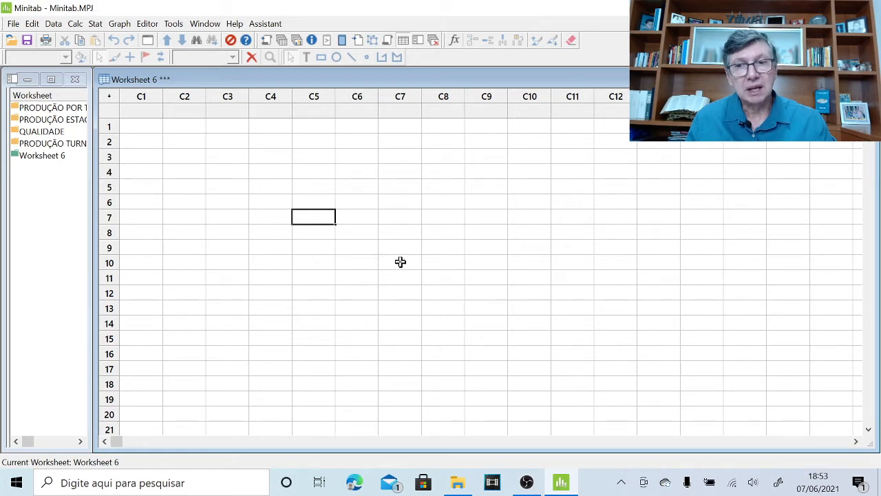
Step: Widen the project's worksheet list so full names are readable, and open the PRODUÇÃO POR TURNO worksheet
{"action": "left_click_drag", "start_coordinate": [93, 112], "coordinate": [134, 135]}
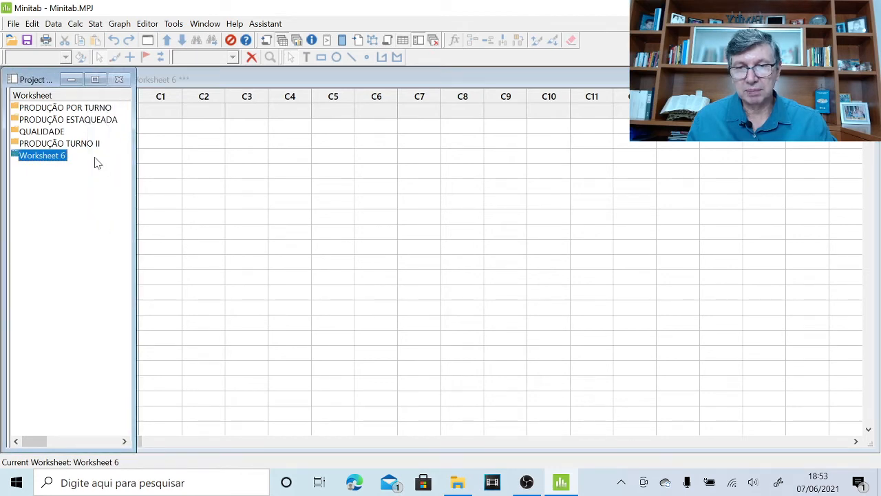
{"action": "left_click", "coordinate": [81, 112]}
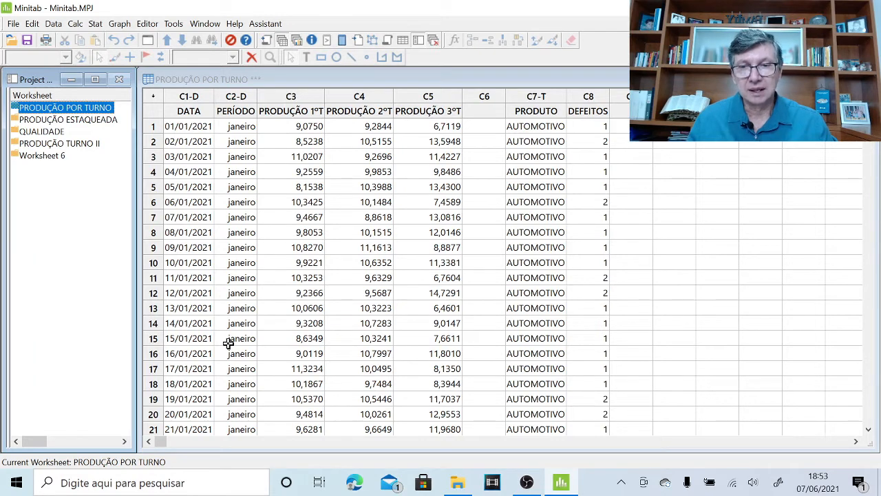
Step: Examine the DATA column's date format settings without changing them, and look over the PERÍODO column's heading and entries
{"action": "left_click", "coordinate": [189, 111]}
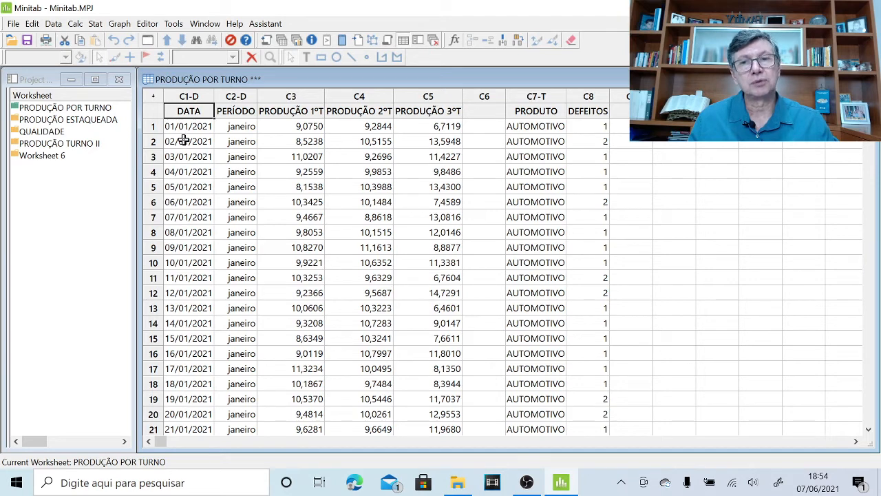
{"action": "left_click", "coordinate": [189, 95]}
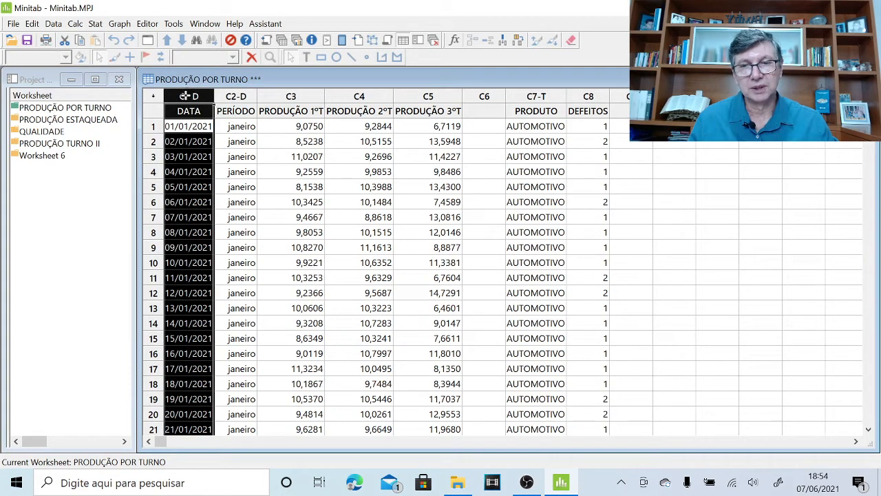
{"action": "left_click", "coordinate": [241, 142]}
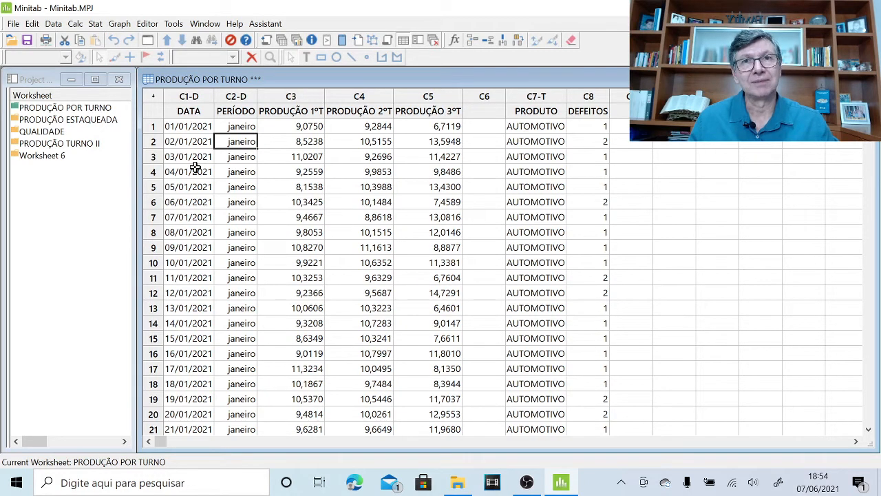
{"action": "left_click", "coordinate": [190, 96]}
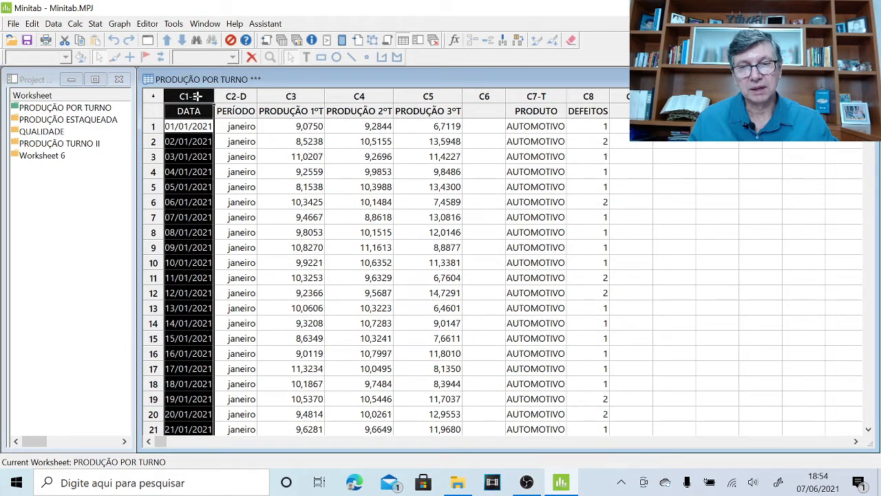
{"action": "right_click", "coordinate": [199, 99]}
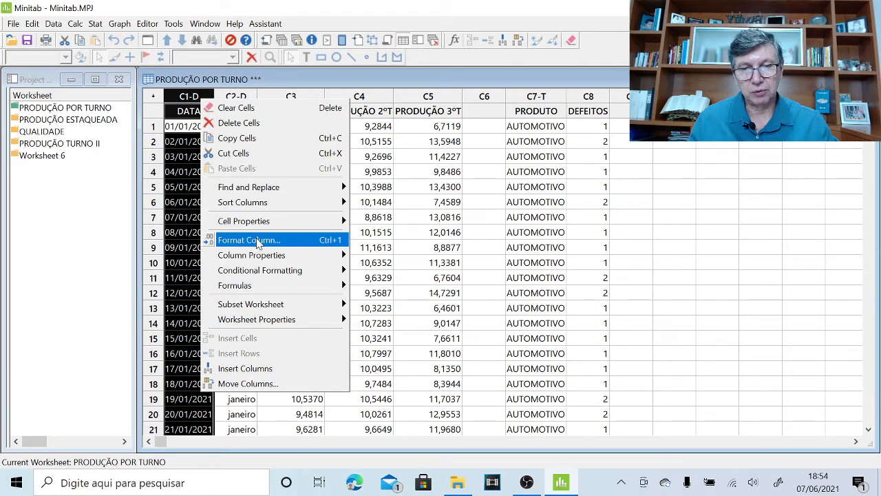
{"action": "left_click", "coordinate": [256, 240]}
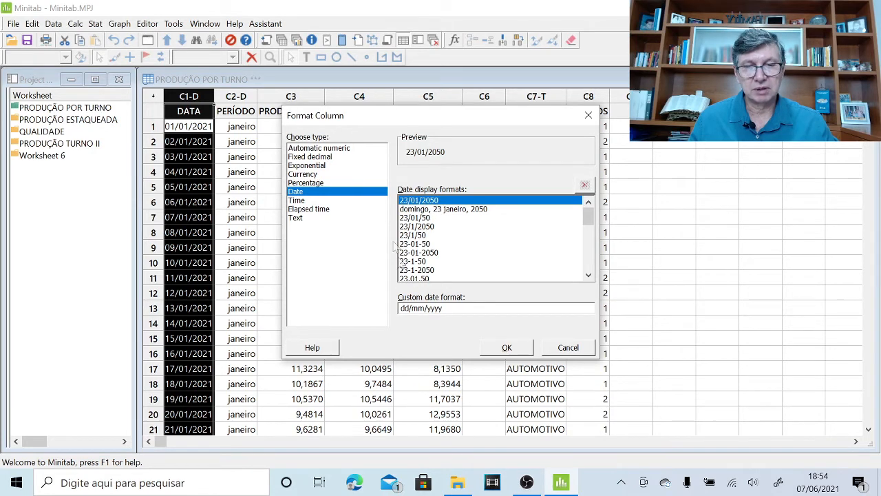
{"action": "left_click", "coordinate": [558, 352]}
{"action": "left_click", "coordinate": [372, 278]}
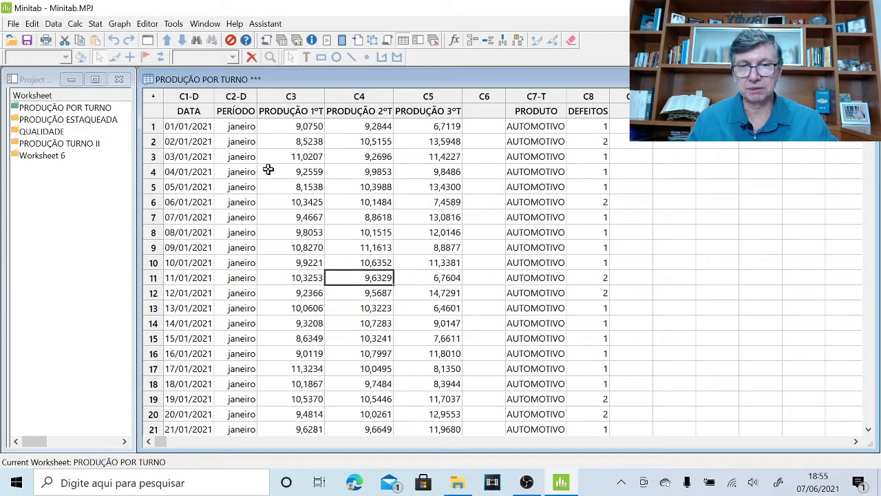
{"action": "left_click", "coordinate": [238, 97]}
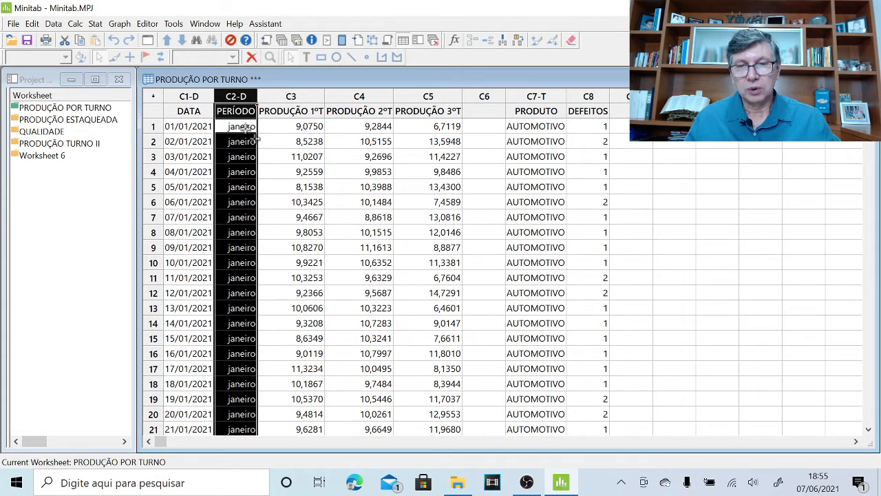
{"action": "left_click", "coordinate": [324, 181]}
{"action": "left_click", "coordinate": [235, 110]}
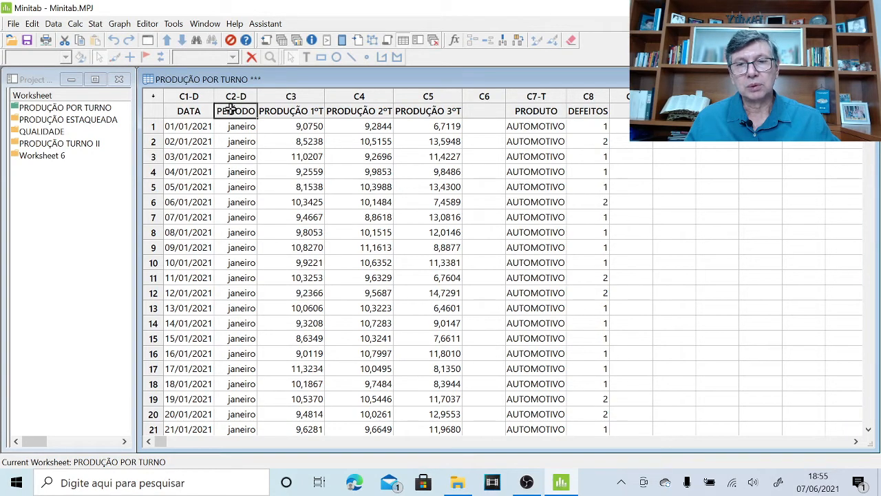
{"action": "left_click", "coordinate": [236, 129]}
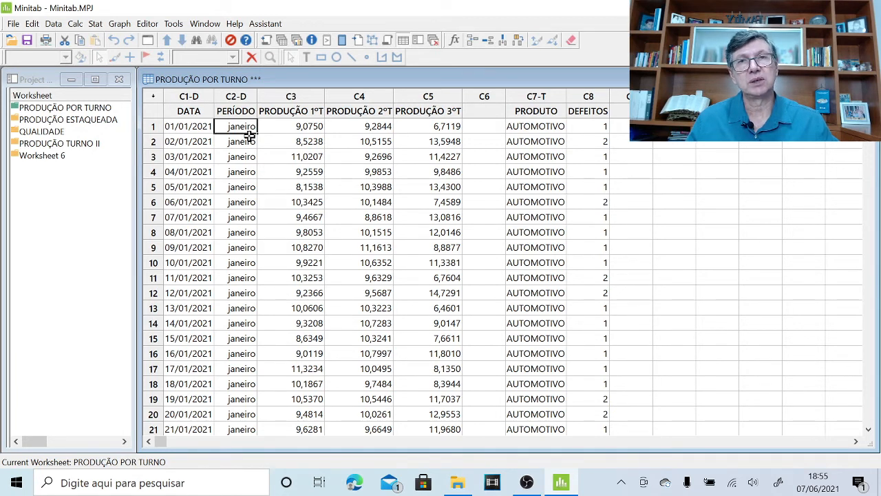
Step: Format the PRODUÇÃO 1ºT column as fixed decimal with 1 decimal place
{"action": "left_click", "coordinate": [293, 107]}
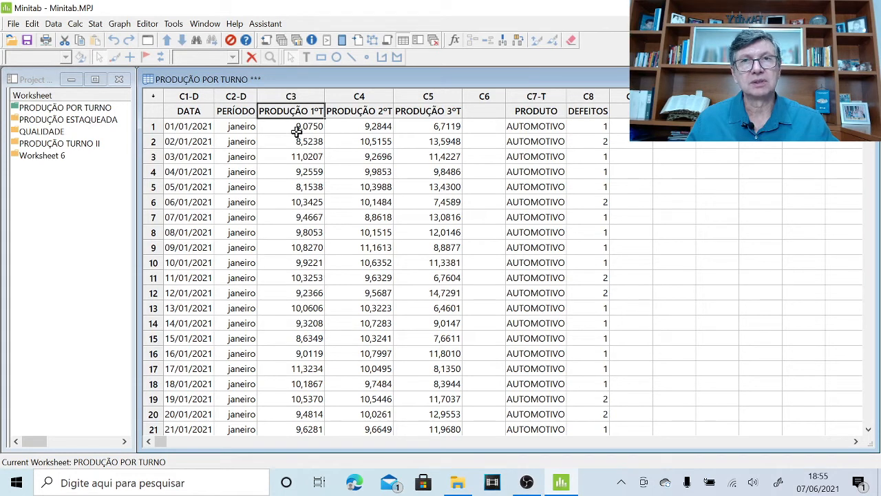
{"action": "left_click", "coordinate": [294, 94]}
{"action": "right_click", "coordinate": [292, 95]}
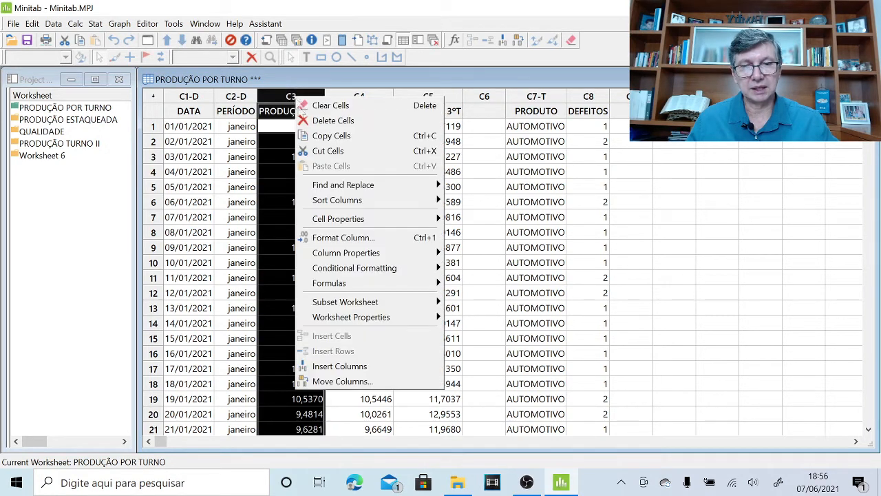
{"action": "left_click", "coordinate": [391, 237]}
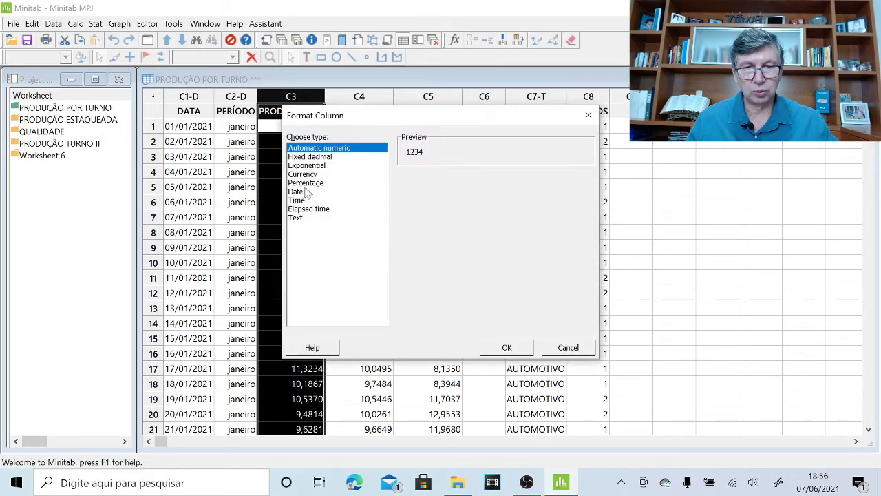
{"action": "left_click", "coordinate": [320, 158]}
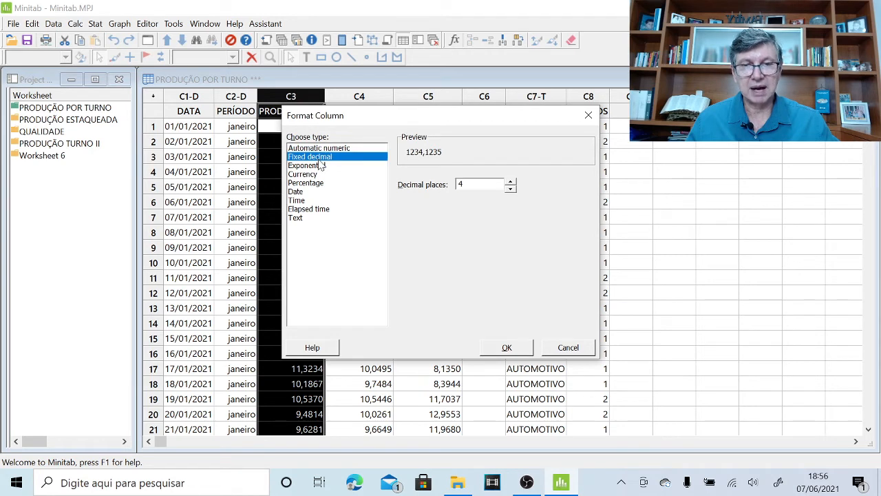
{"action": "left_click", "coordinate": [511, 189]}
{"action": "left_click", "coordinate": [511, 189]}
{"action": "left_click", "coordinate": [511, 190]}
{"action": "left_click", "coordinate": [513, 349]}
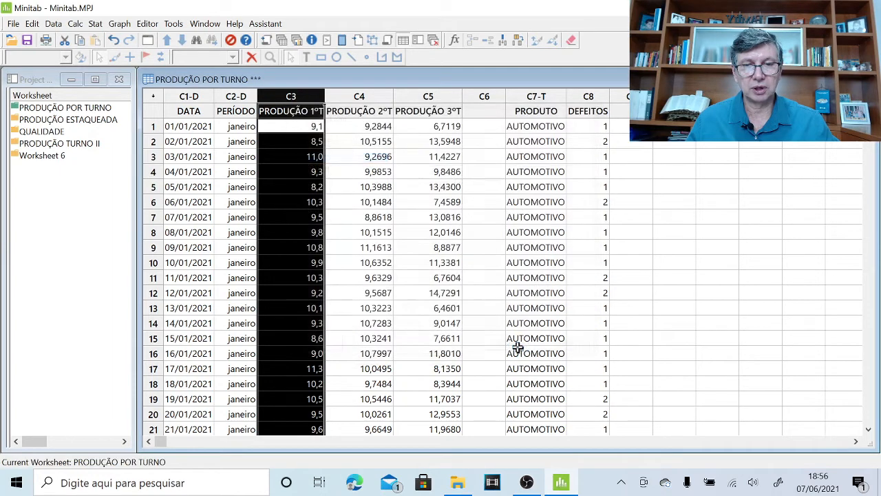
{"action": "left_click", "coordinate": [679, 277]}
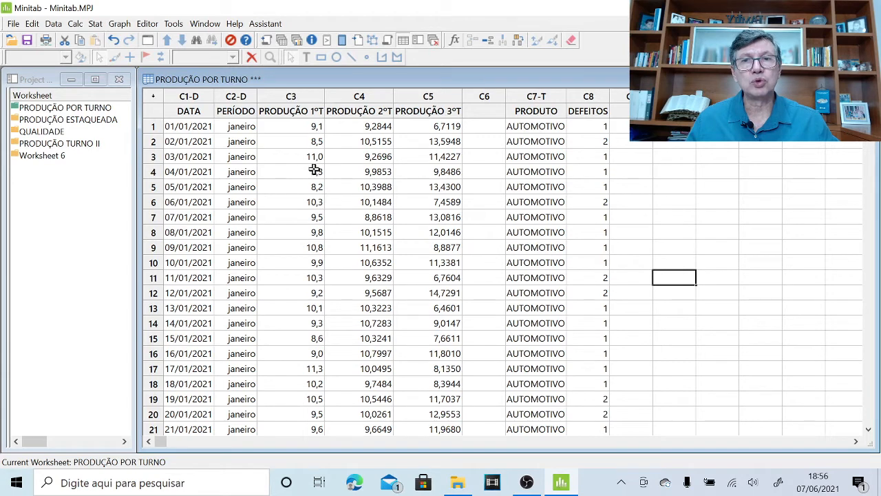
Step: Review the PRODUÇÃO 1ºT column and look through all the worksheet's daily records from the first row to the last
{"action": "left_click", "coordinate": [291, 96]}
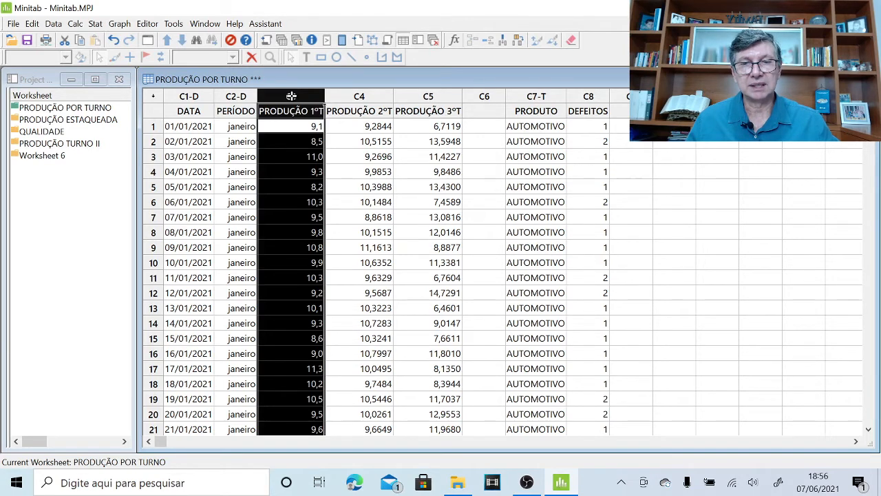
{"action": "left_click", "coordinate": [360, 172]}
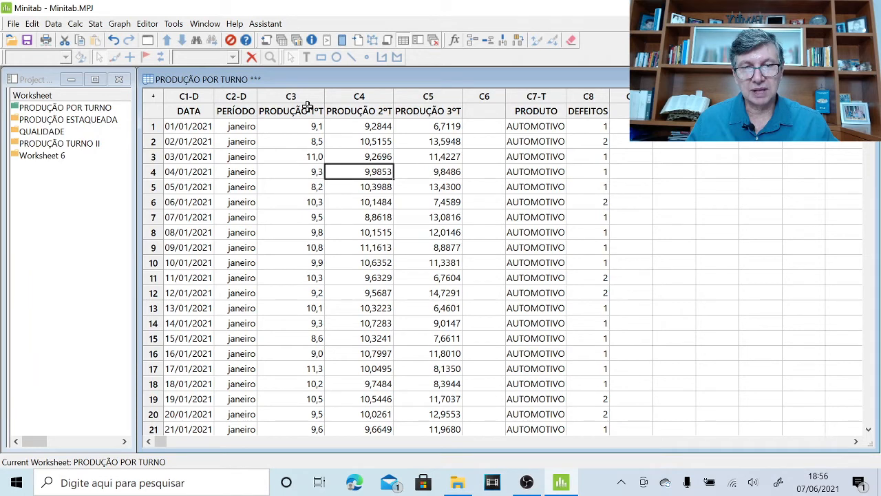
{"action": "left_click", "coordinate": [307, 97]}
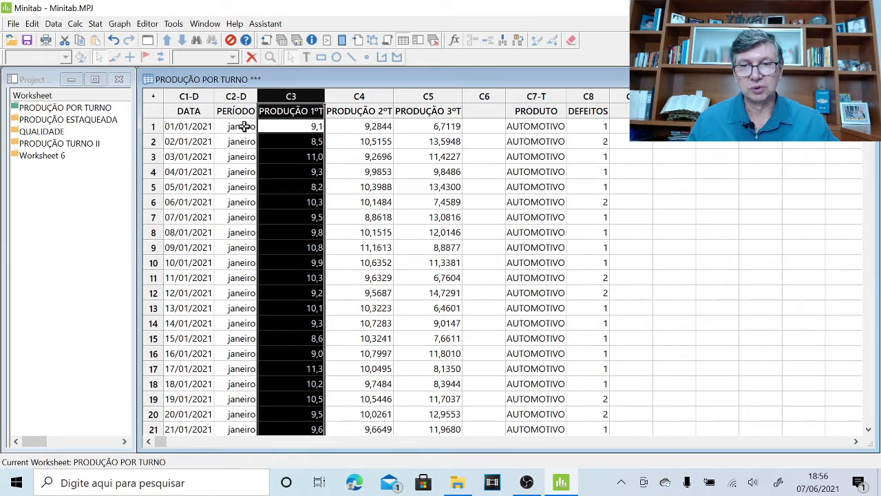
{"action": "left_click", "coordinate": [241, 127]}
{"action": "scroll", "coordinate": [383, 158], "scroll_direction": "down", "scroll_amount": 8}
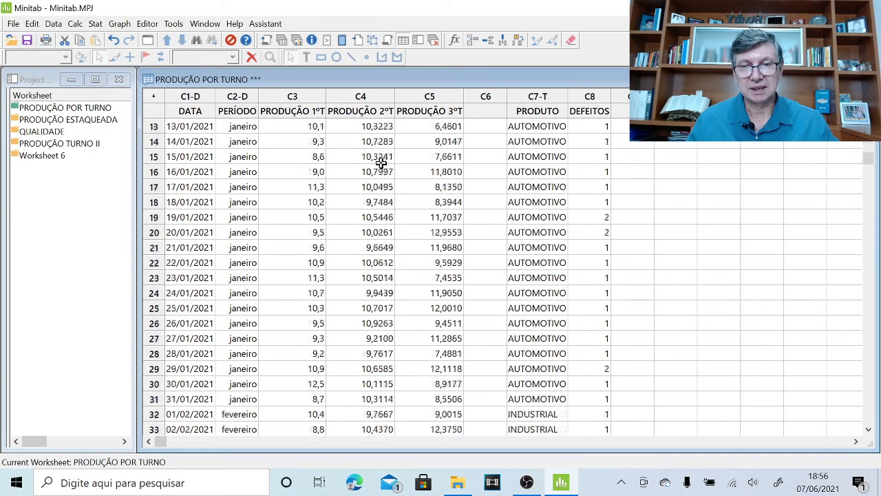
{"action": "scroll", "coordinate": [383, 159], "scroll_direction": "down", "scroll_amount": 17}
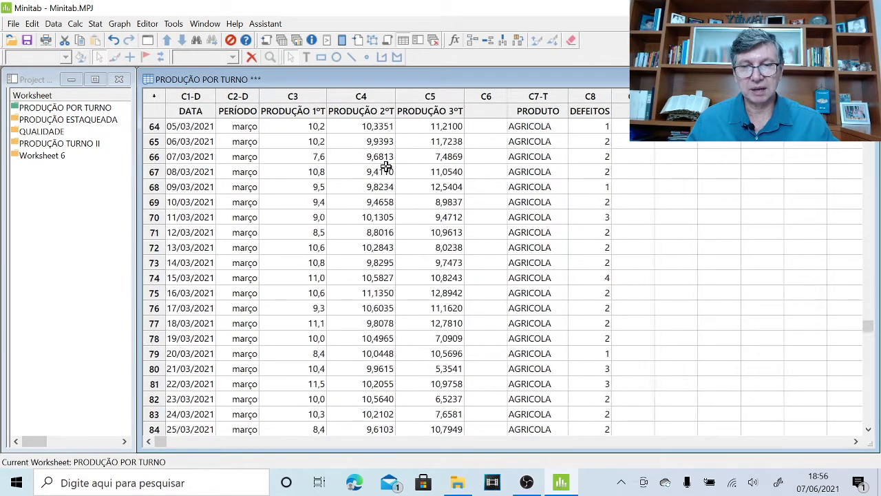
{"action": "scroll", "coordinate": [387, 168], "scroll_direction": "down", "scroll_amount": 2}
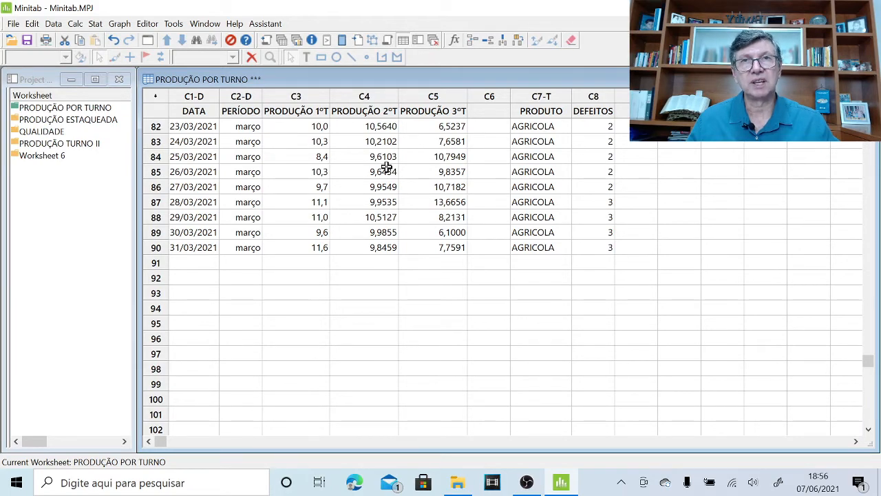
{"action": "scroll", "coordinate": [387, 167], "scroll_direction": "up", "scroll_amount": 2}
{"action": "scroll", "coordinate": [221, 210], "scroll_direction": "up", "scroll_amount": 19}
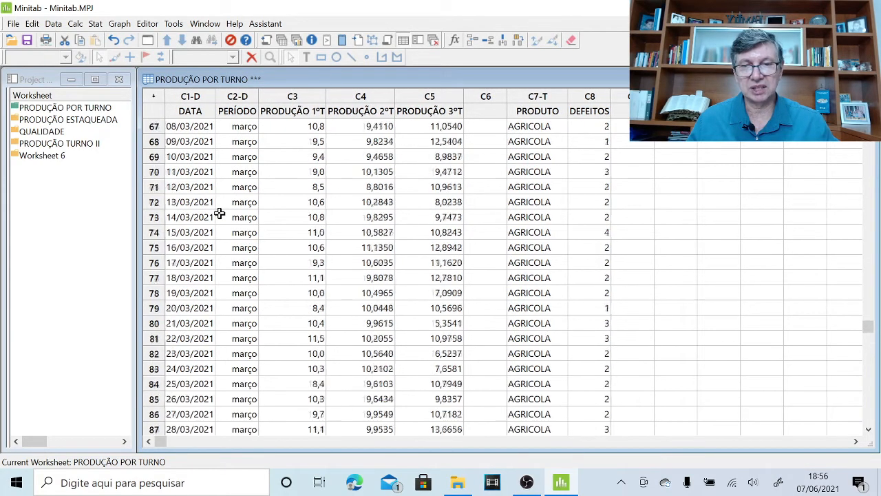
{"action": "scroll", "coordinate": [225, 204], "scroll_direction": "up", "scroll_amount": 6}
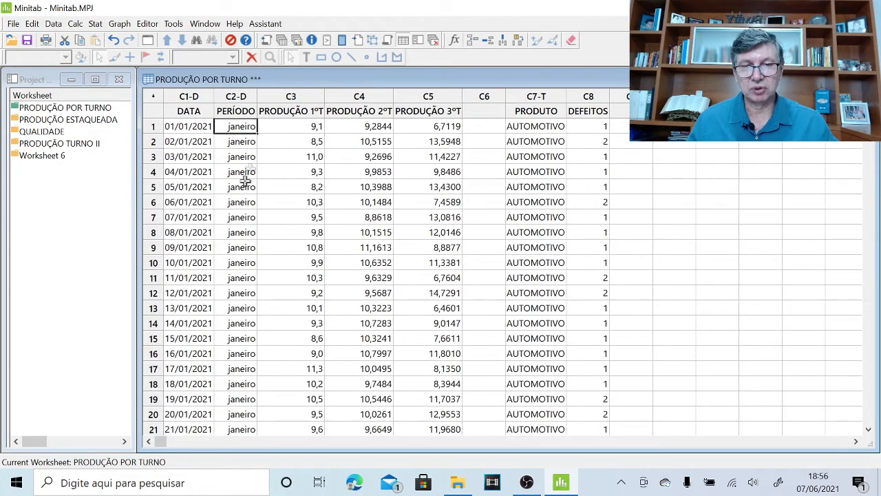
{"action": "left_click", "coordinate": [352, 92]}
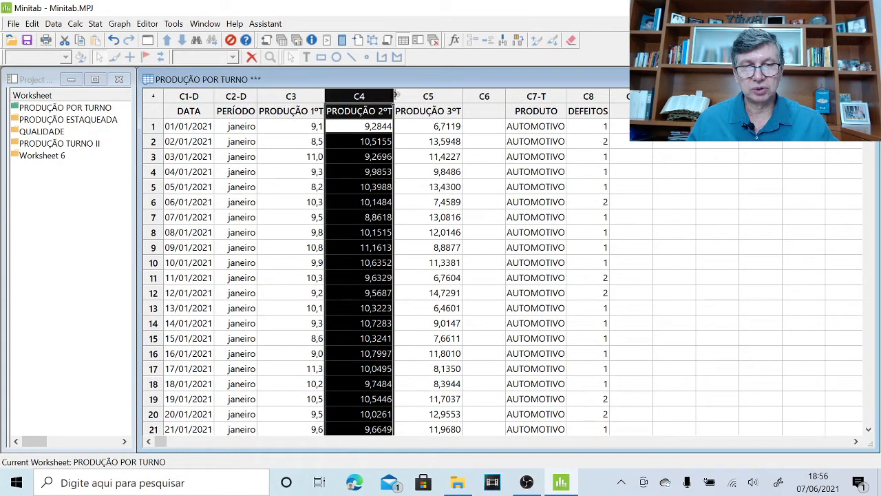
{"action": "left_click", "coordinate": [417, 95]}
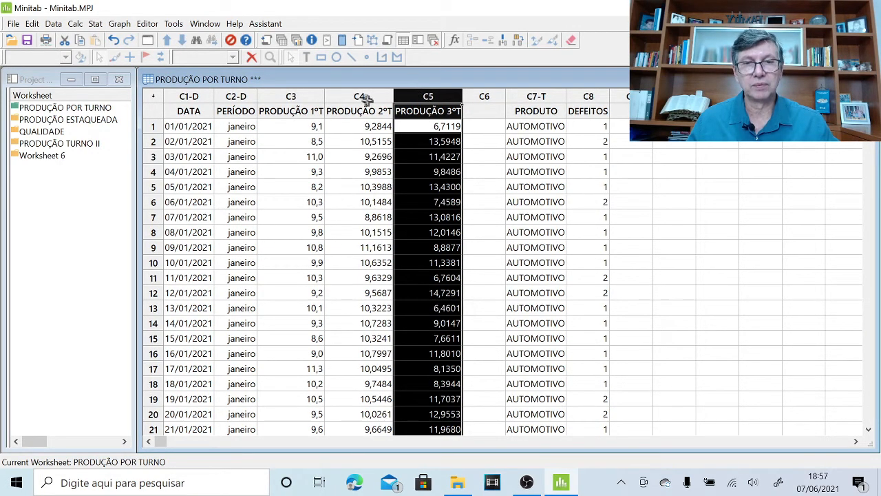
{"action": "left_click_drag", "start_coordinate": [363, 95], "coordinate": [430, 88]}
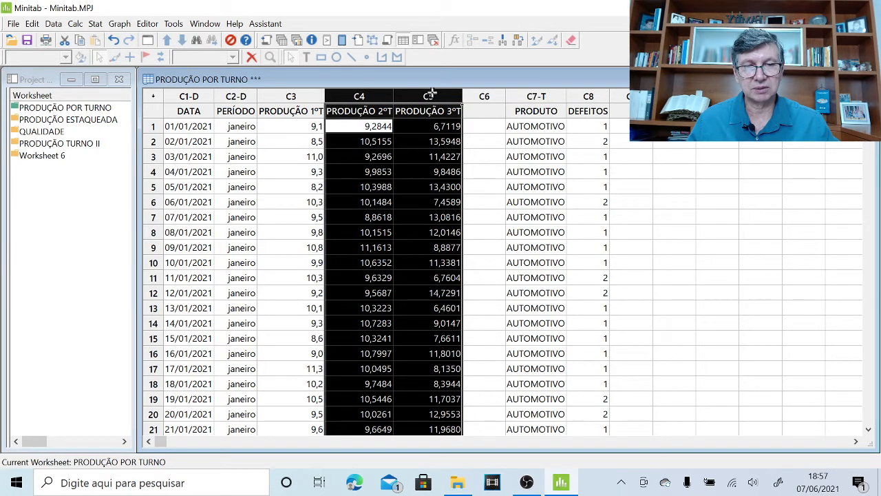
{"action": "right_click", "coordinate": [431, 92]}
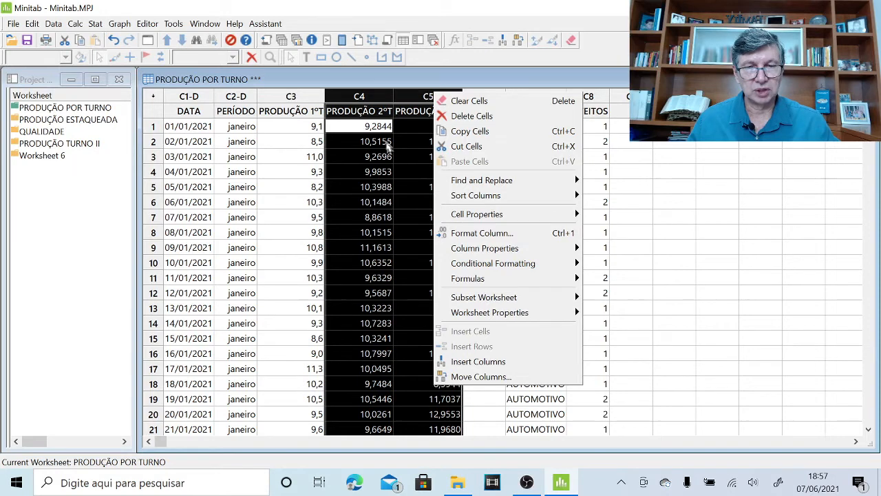
{"action": "left_click", "coordinate": [372, 91]}
Step: Format the PRODUÇÃO 2ºT and PRODUÇÃO 3ºT columns together as fixed decimal with 1 decimal place
{"action": "left_click_drag", "start_coordinate": [371, 92], "coordinate": [411, 94]}
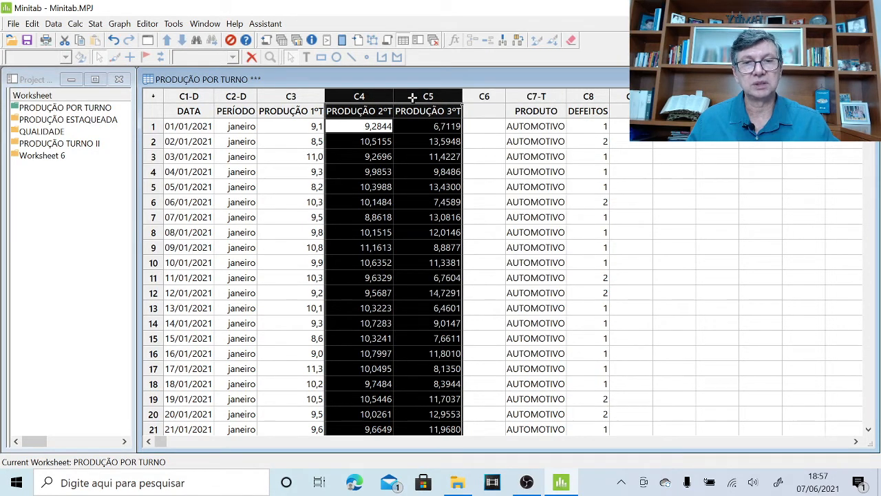
{"action": "right_click", "coordinate": [412, 96]}
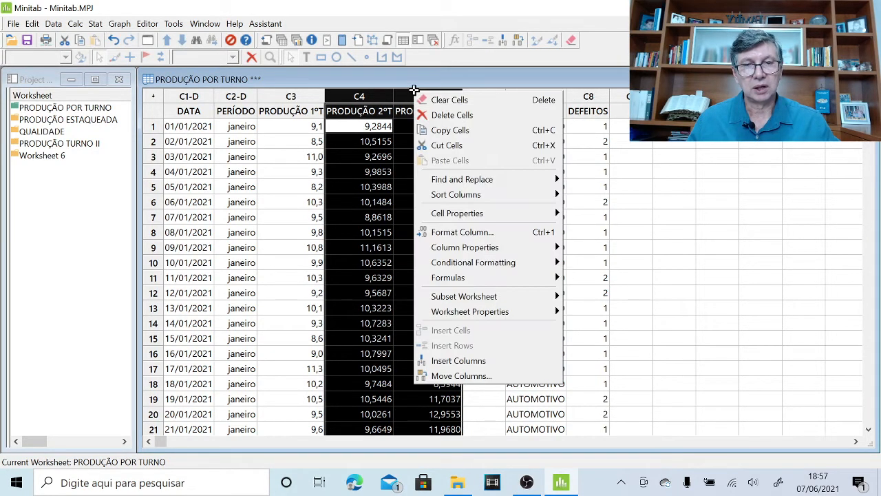
{"action": "left_click", "coordinate": [459, 234]}
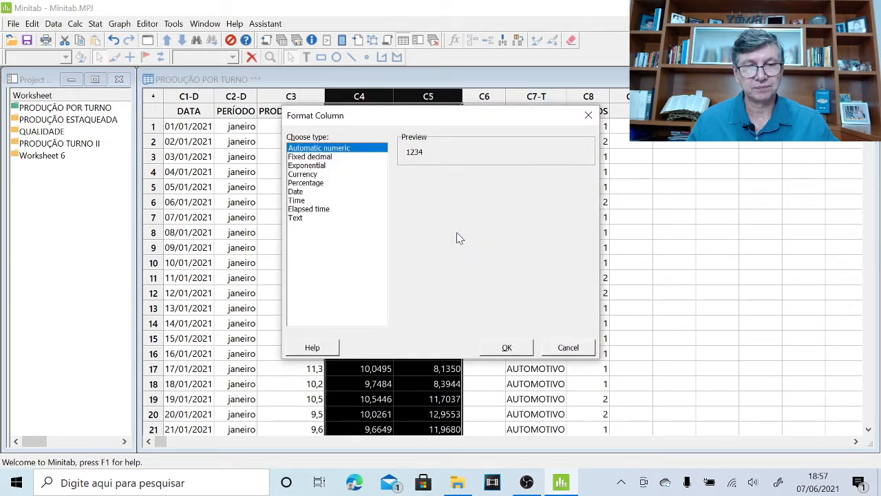
{"action": "left_click", "coordinate": [322, 157]}
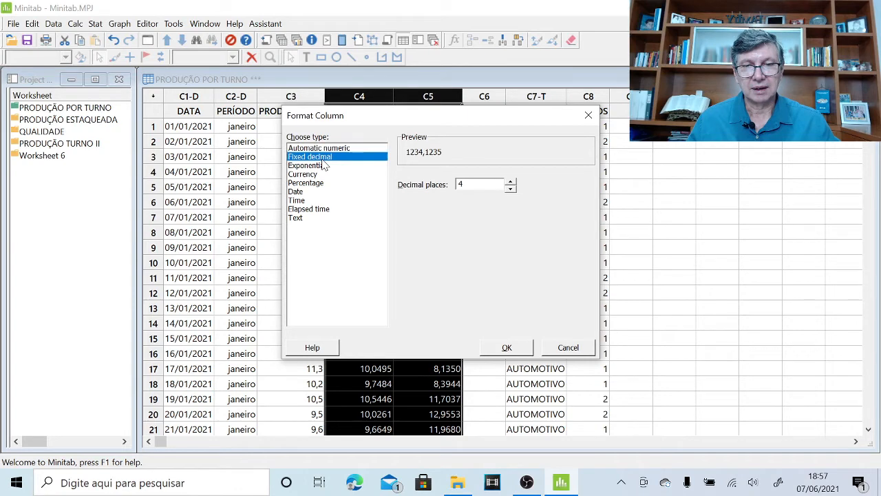
{"action": "left_click", "coordinate": [511, 190]}
{"action": "left_click", "coordinate": [510, 190]}
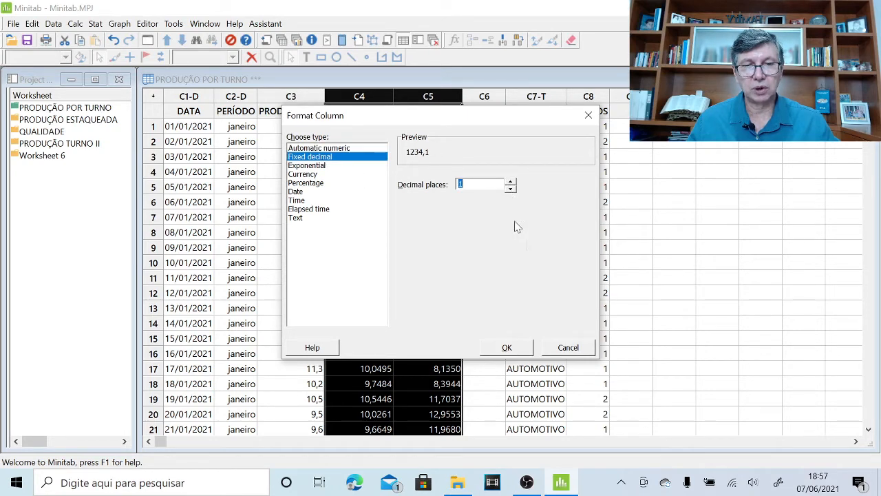
{"action": "left_click", "coordinate": [521, 347]}
{"action": "left_click", "coordinate": [719, 292]}
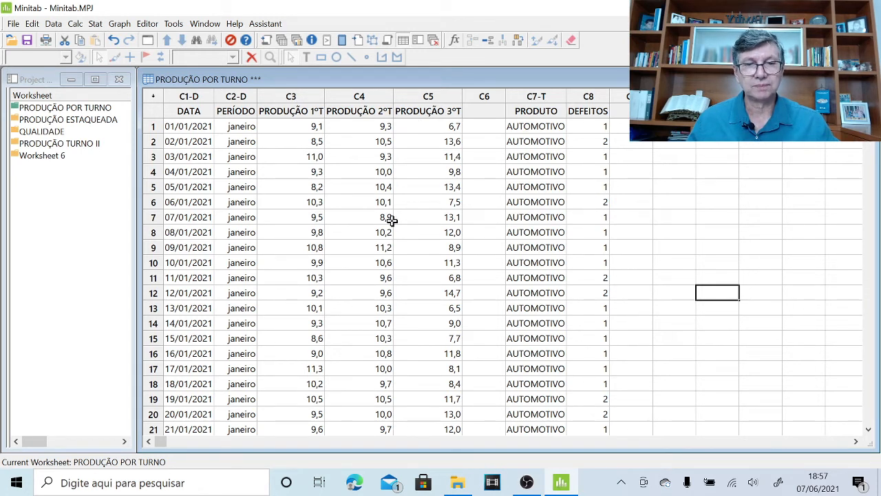
Step: Examine the PRODUTO column's entries from the January records through to the March records, and return to the first row
{"action": "left_click", "coordinate": [547, 96]}
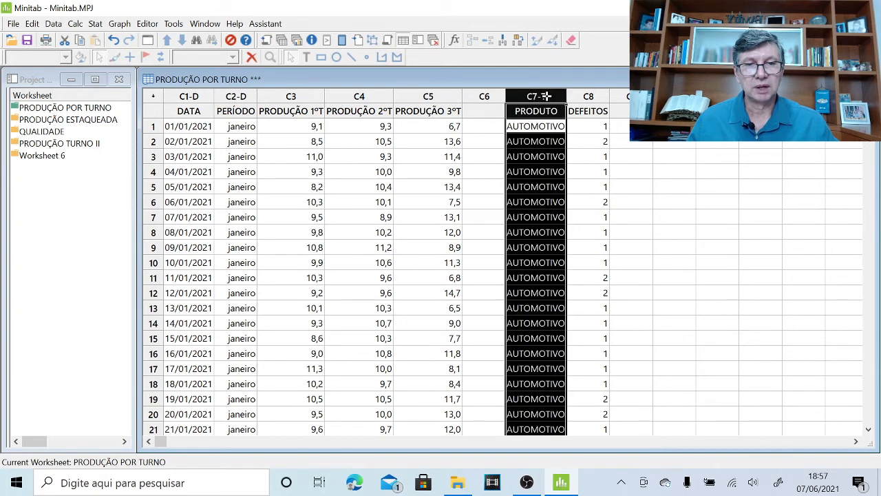
{"action": "left_click", "coordinate": [686, 151]}
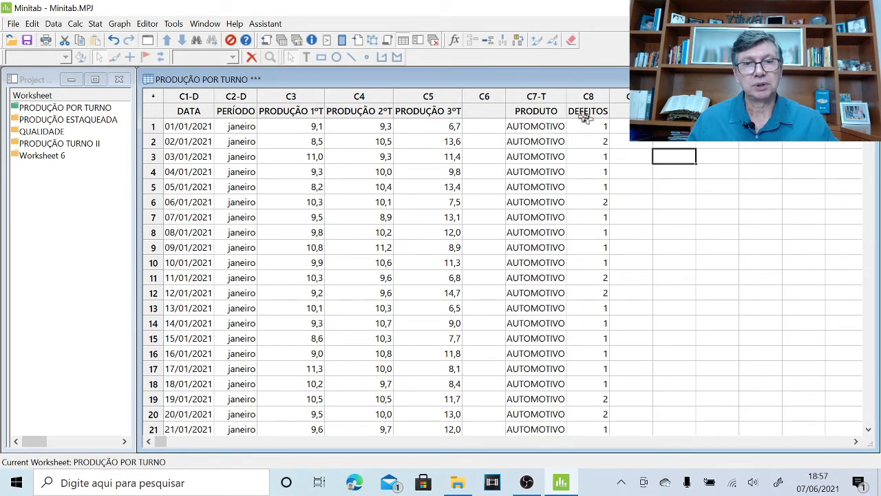
{"action": "left_click", "coordinate": [551, 98]}
{"action": "left_click", "coordinate": [541, 135]}
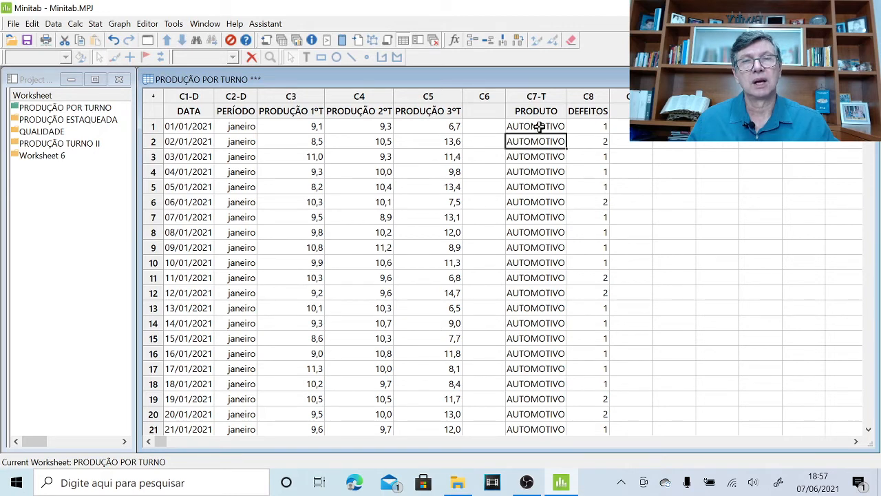
{"action": "scroll", "coordinate": [534, 154], "scroll_direction": "down", "scroll_amount": 8}
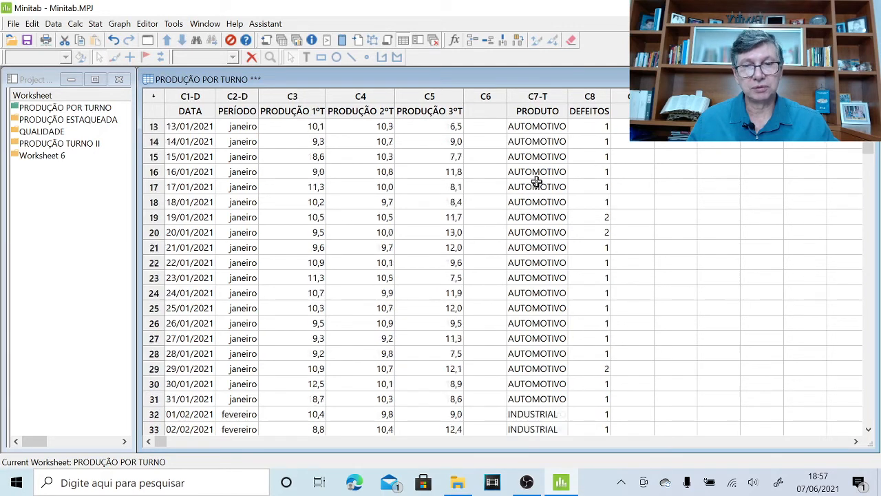
{"action": "left_click", "coordinate": [528, 232]}
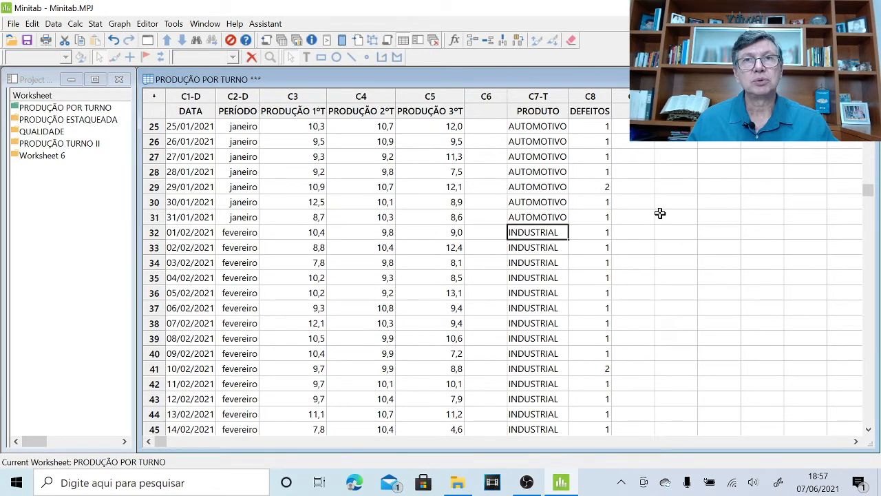
{"action": "scroll", "coordinate": [602, 220], "scroll_direction": "down", "scroll_amount": 9}
{"action": "left_click", "coordinate": [531, 250]}
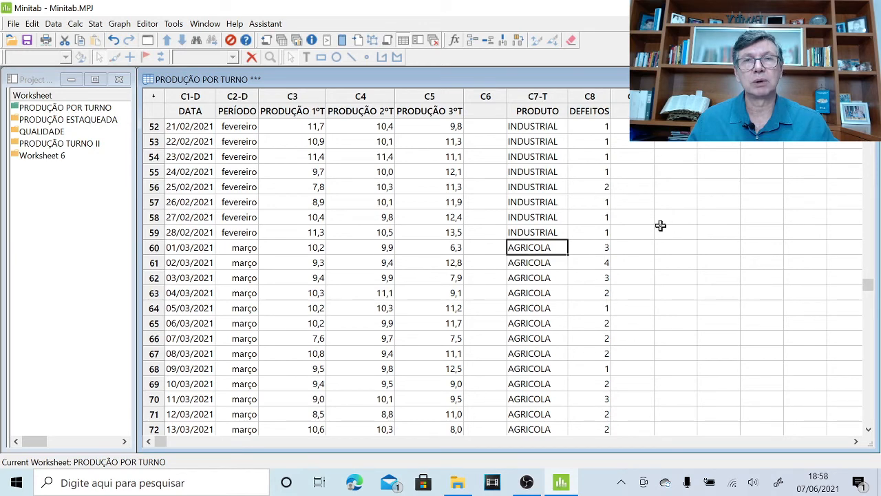
{"action": "scroll", "coordinate": [660, 226], "scroll_direction": "up", "scroll_amount": 17}
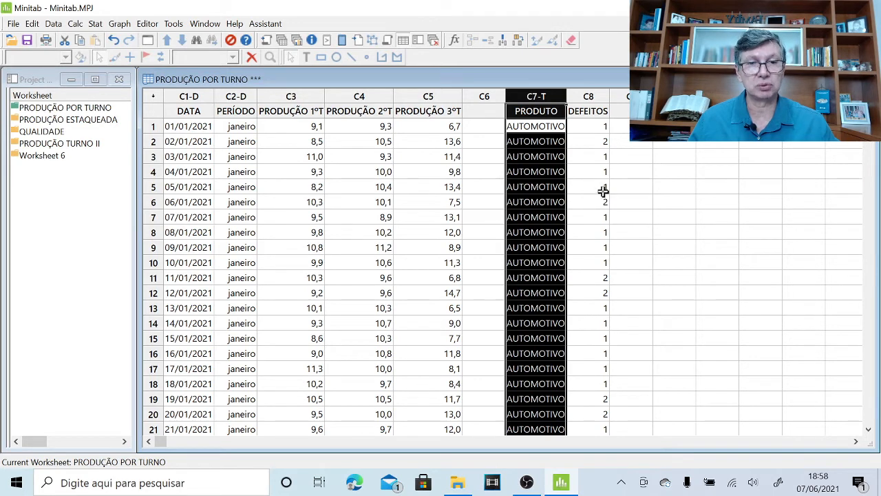
Step: Review the DEFEITOS column alongside the PRODUTO column in the daily records
{"action": "left_click", "coordinate": [589, 109]}
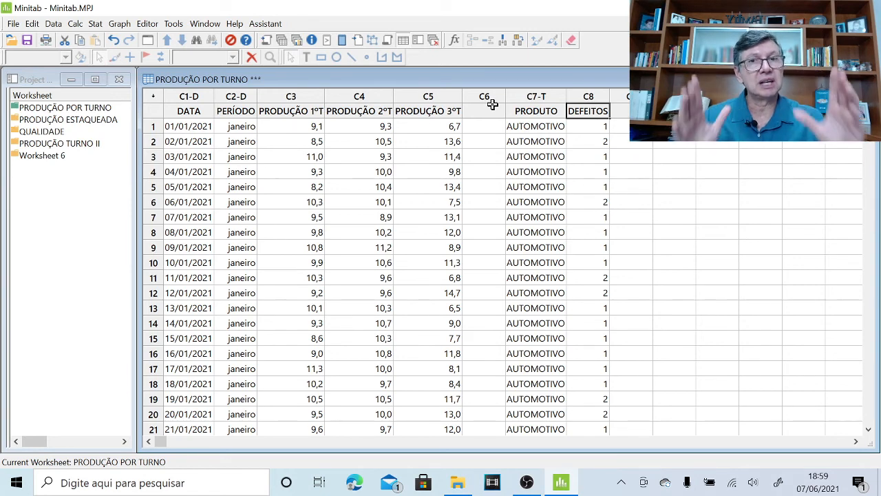
{"action": "left_click", "coordinate": [541, 97]}
{"action": "left_click", "coordinate": [647, 171]}
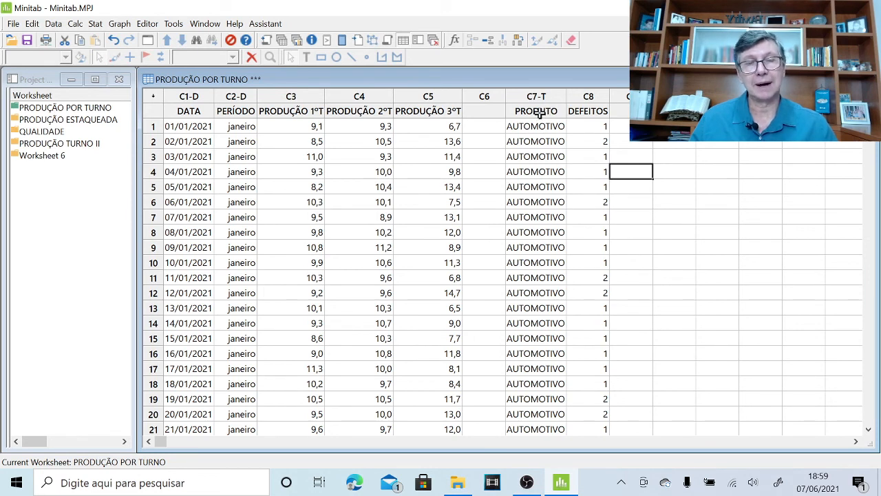
{"action": "left_click", "coordinate": [584, 97]}
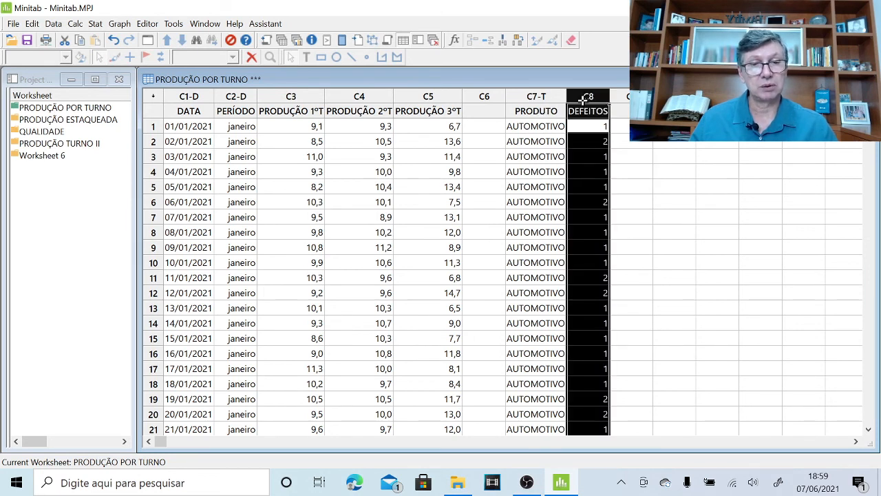
{"action": "left_click", "coordinate": [667, 172]}
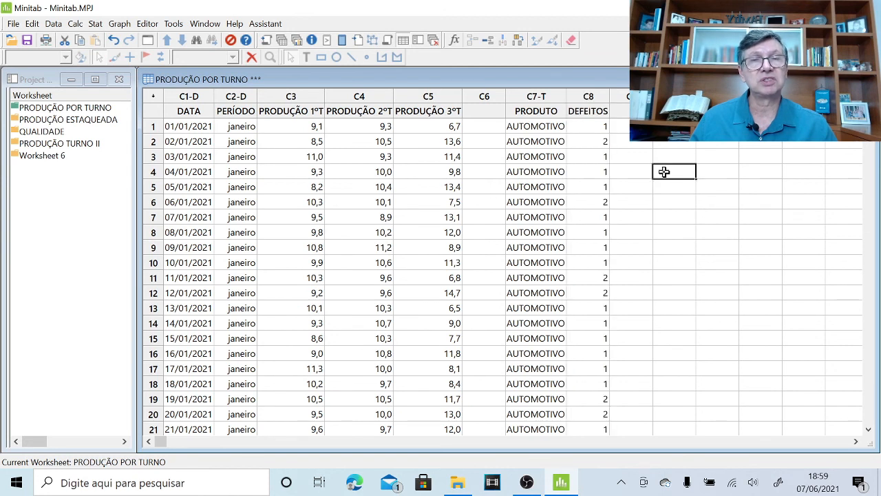